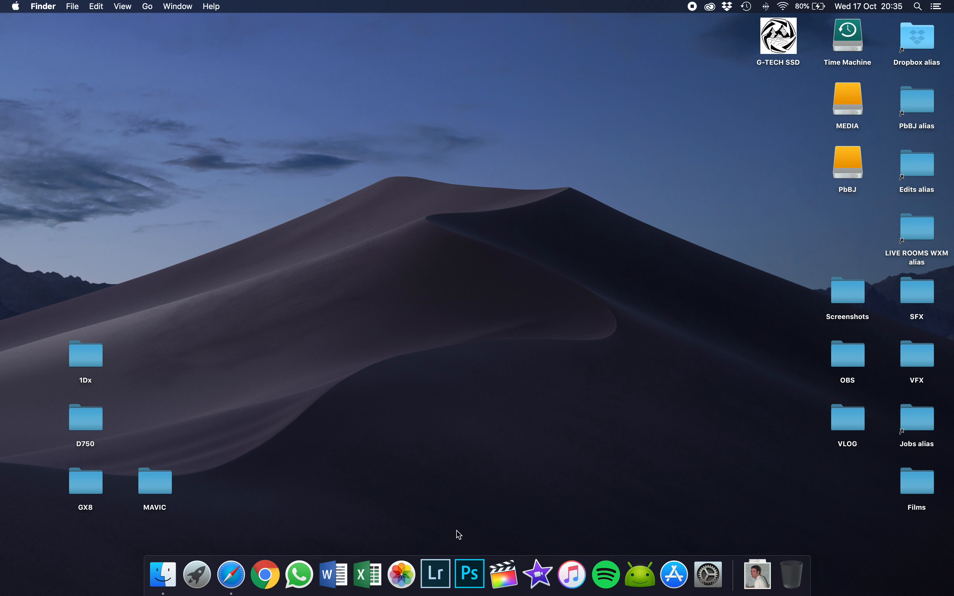
- Open Lightroom Classic and view its version information
click(446, 567)
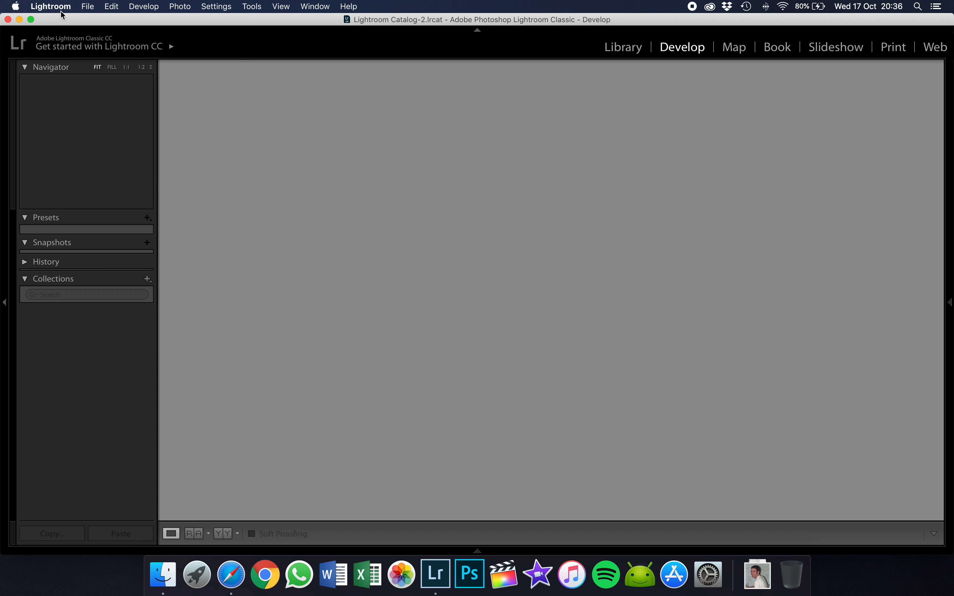
click(61, 11)
click(67, 20)
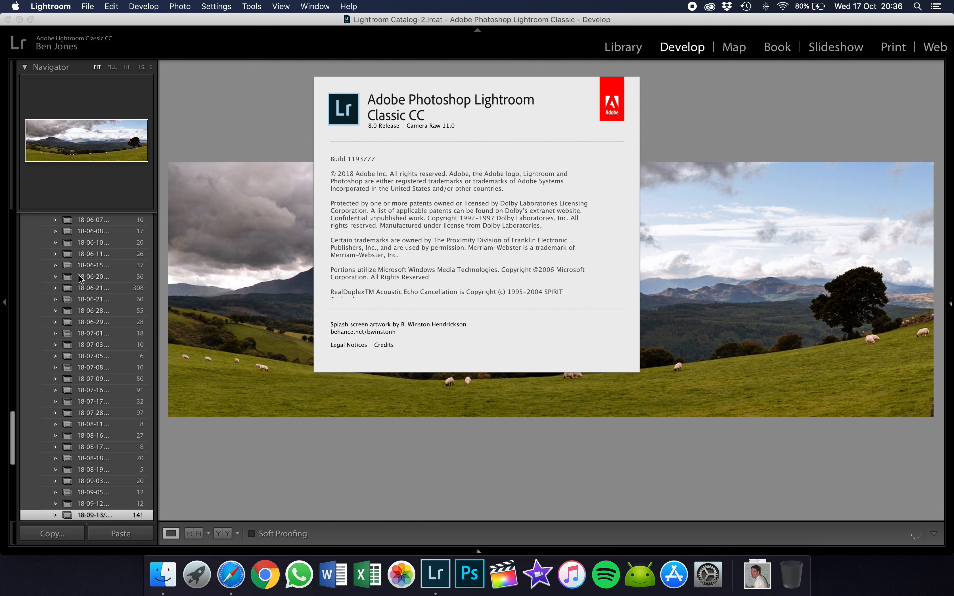
click(90, 516)
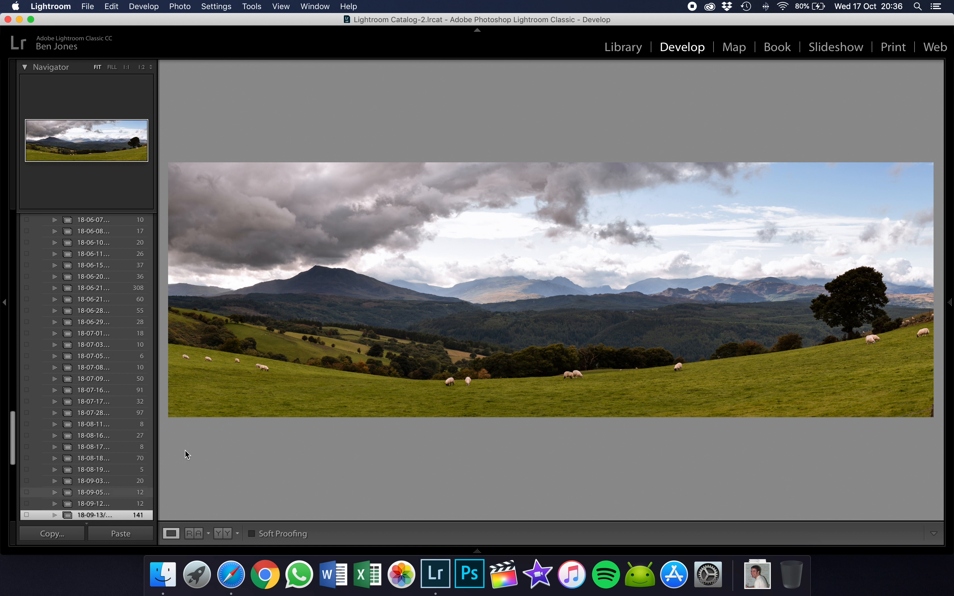
- Make the Lightroom window full screen and view the available Photo Merge options
click(30, 19)
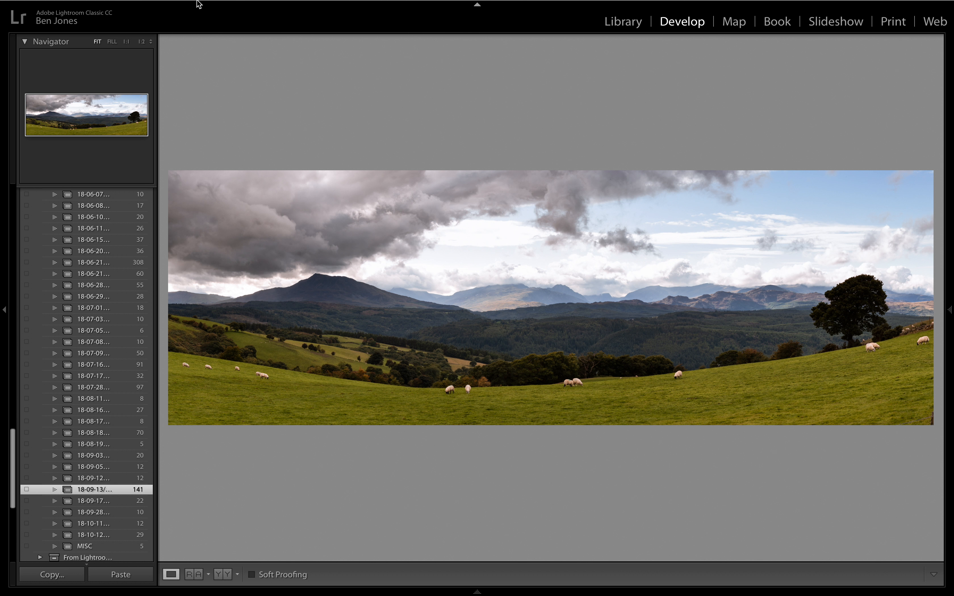
click(185, 6)
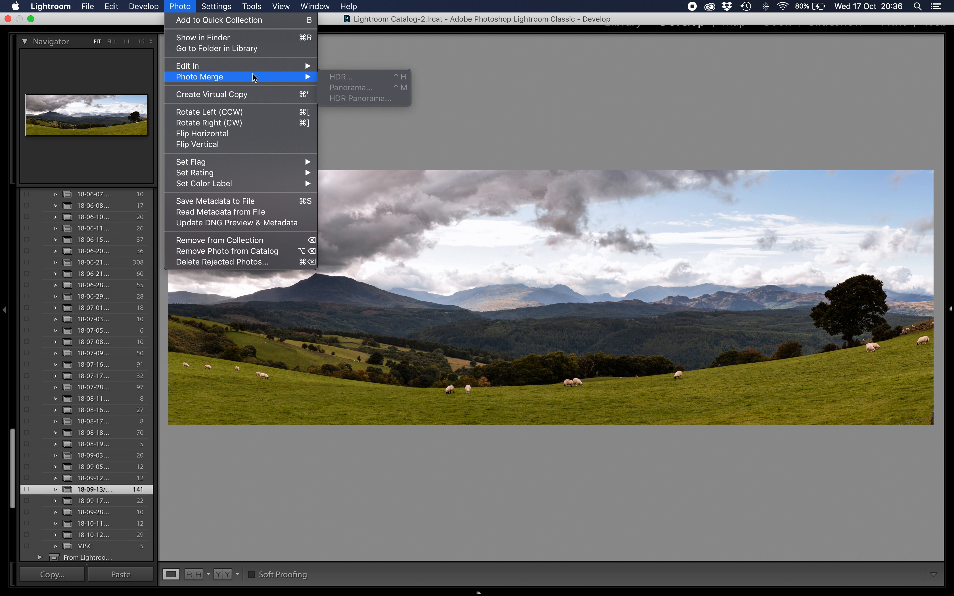
mouse_move(316, 80)
click(424, 149)
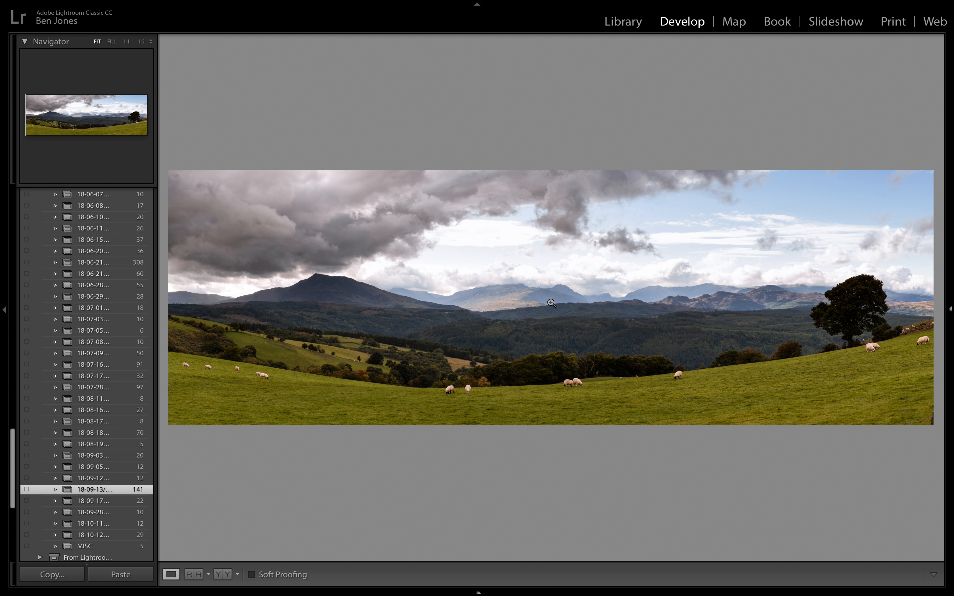
- Examine the finished panorama's mountain detail at 1:1 and return to the fitted view
click(342, 297)
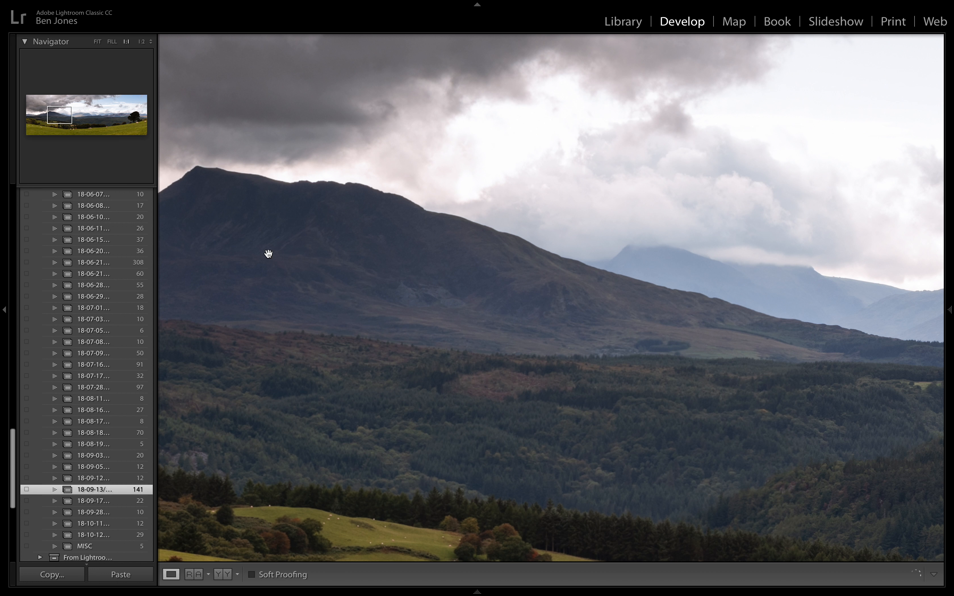
click(267, 259)
drag(268, 259, 567, 356)
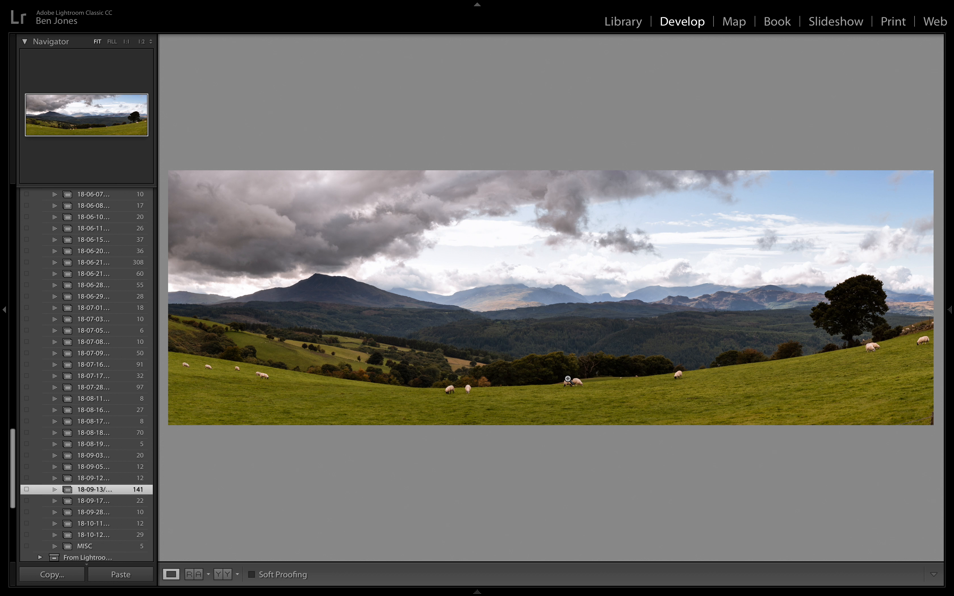
- Browse the single-exposure and bracketed source photos on either side of DSC_1877-Pano.dng
mouse_move(471, 591)
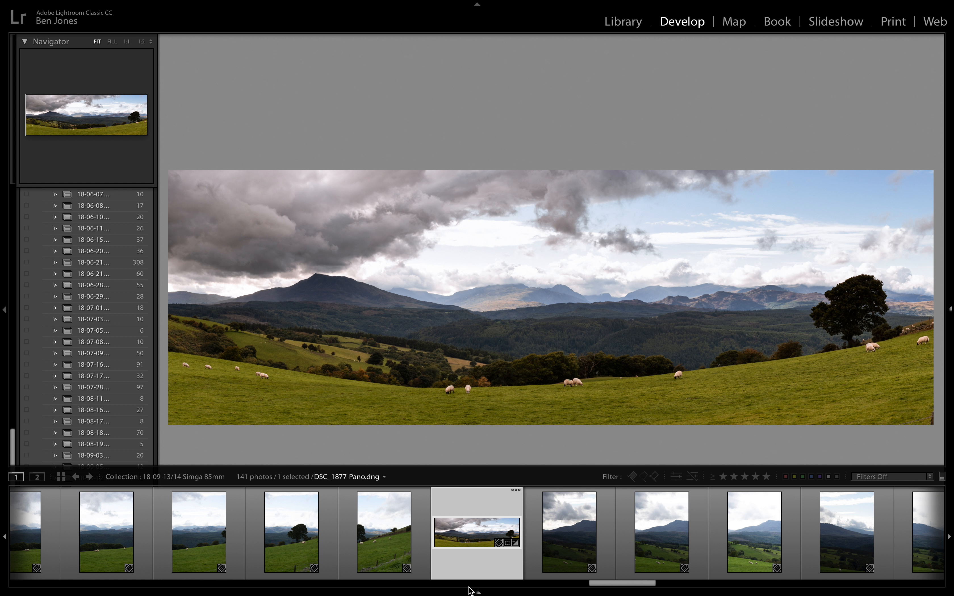
scroll(348, 547, up, 5)
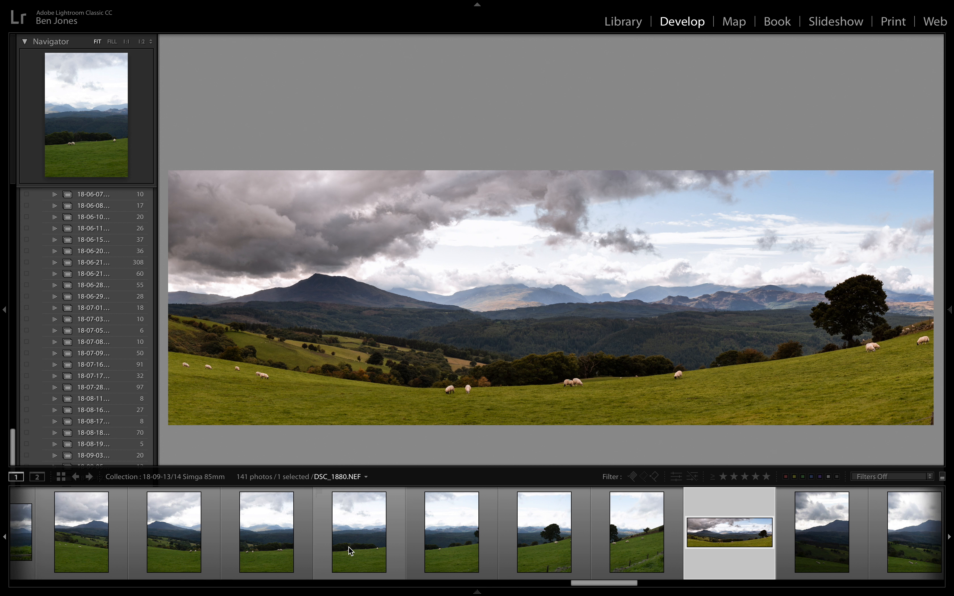
scroll(349, 547, left, 1)
scroll(329, 546, right, 1)
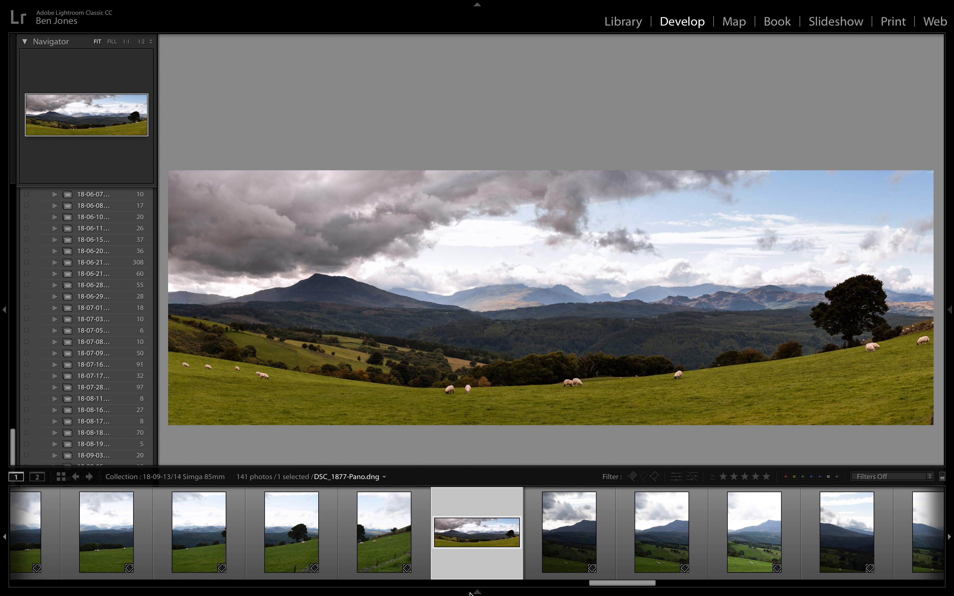
scroll(375, 536, up, 1)
scroll(374, 534, up, 1)
scroll(374, 533, down, 4)
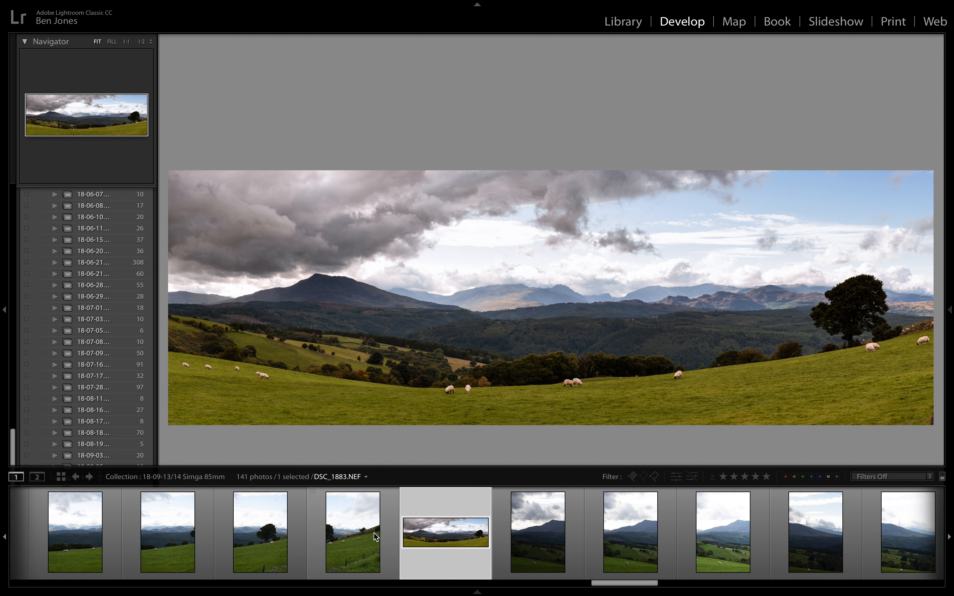
scroll(375, 533, down, 2)
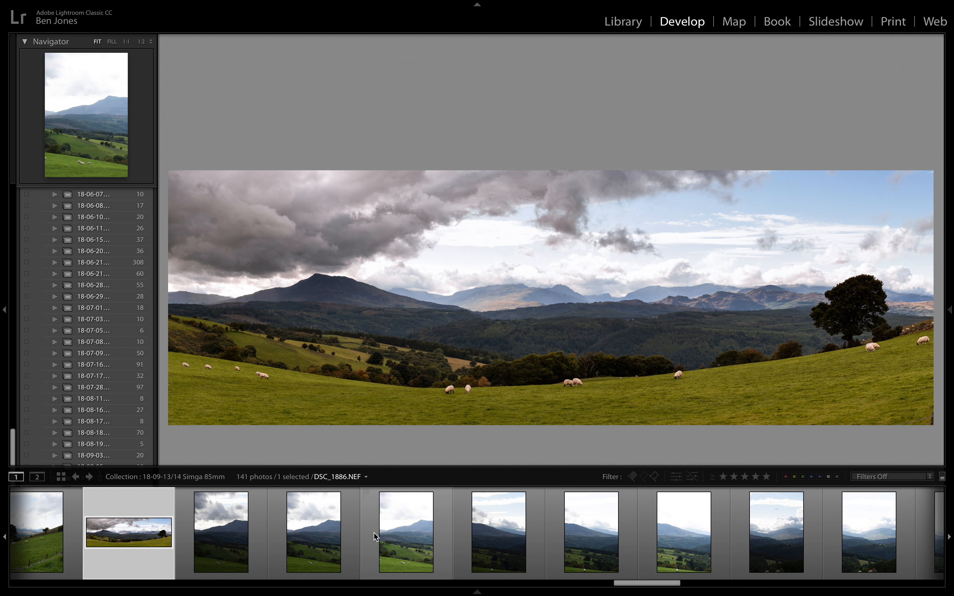
- Step through the bracketed exposures starting at DSC_1884.NEF to compare their brightness and framing
click(208, 533)
key(Right)
key(Right)
key(Right)
key(Right)
key(Right)
key(Right)
key(Right)
key(Right)
key(Right)
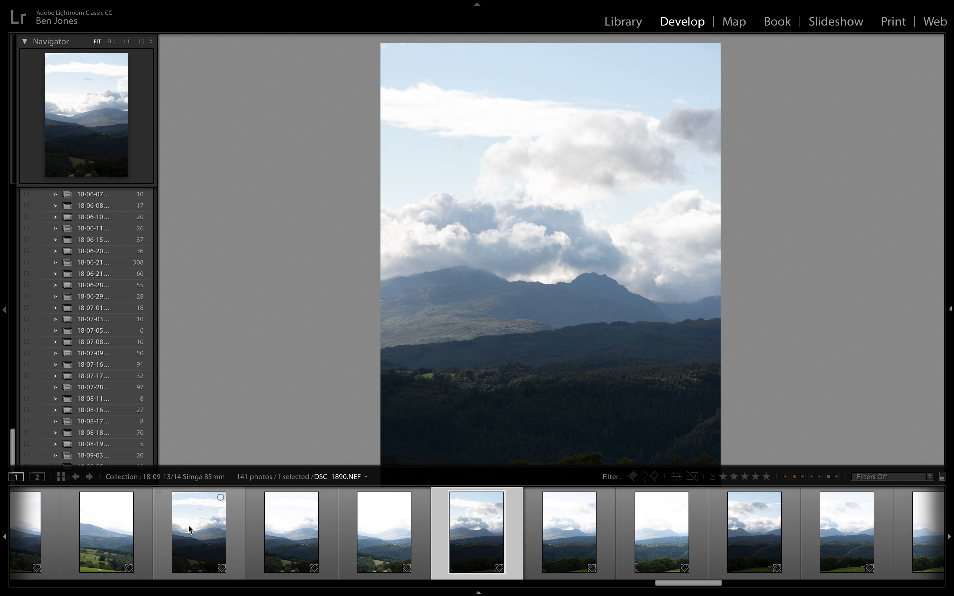
scroll(188, 525, up, 5)
scroll(188, 524, up, 2)
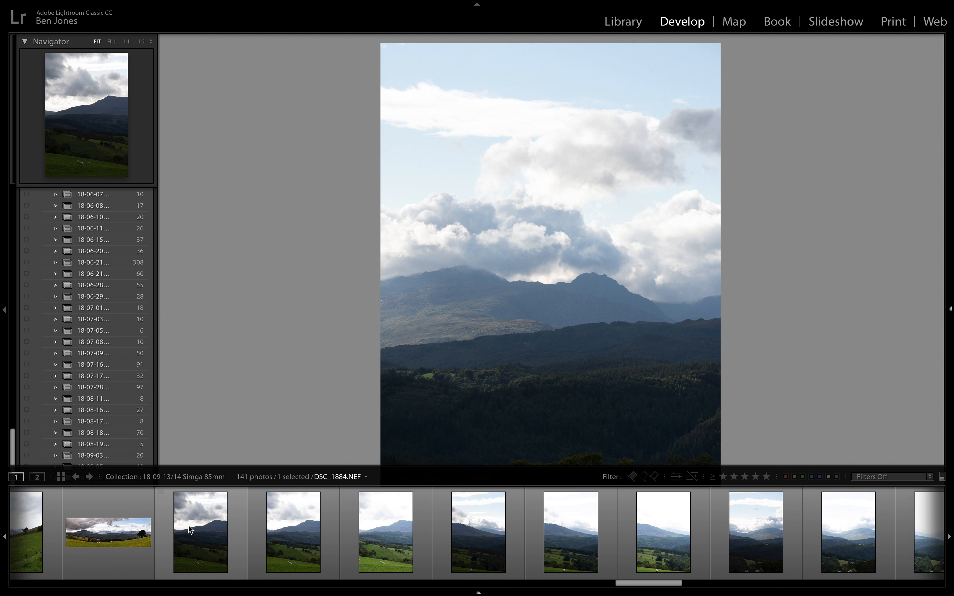
- Select the 27 bracketed portrait photos from DSC_1884.NEF through DSC_1910.NEF
click(394, 524)
scroll(337, 530, down, 15)
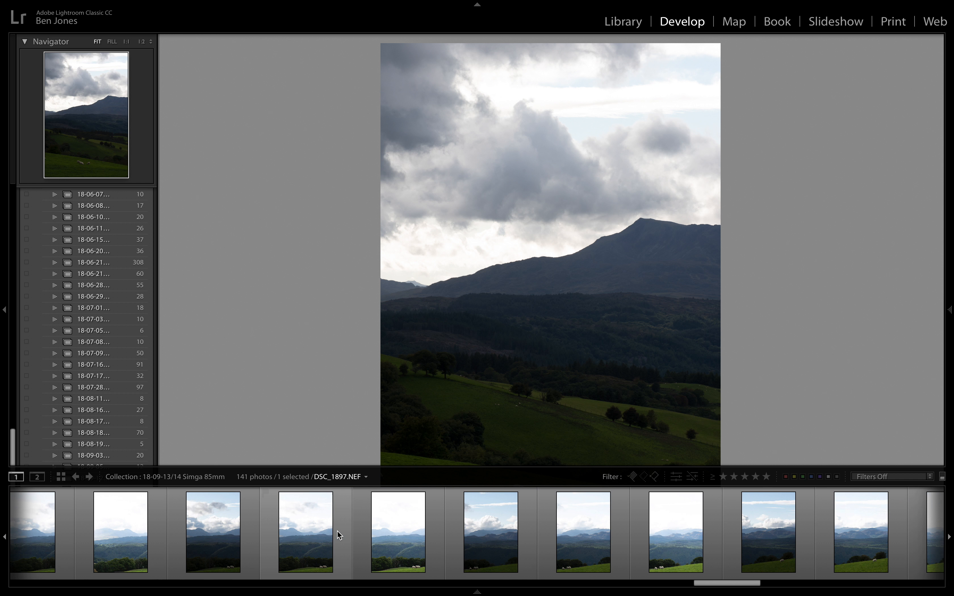
scroll(337, 530, down, 8)
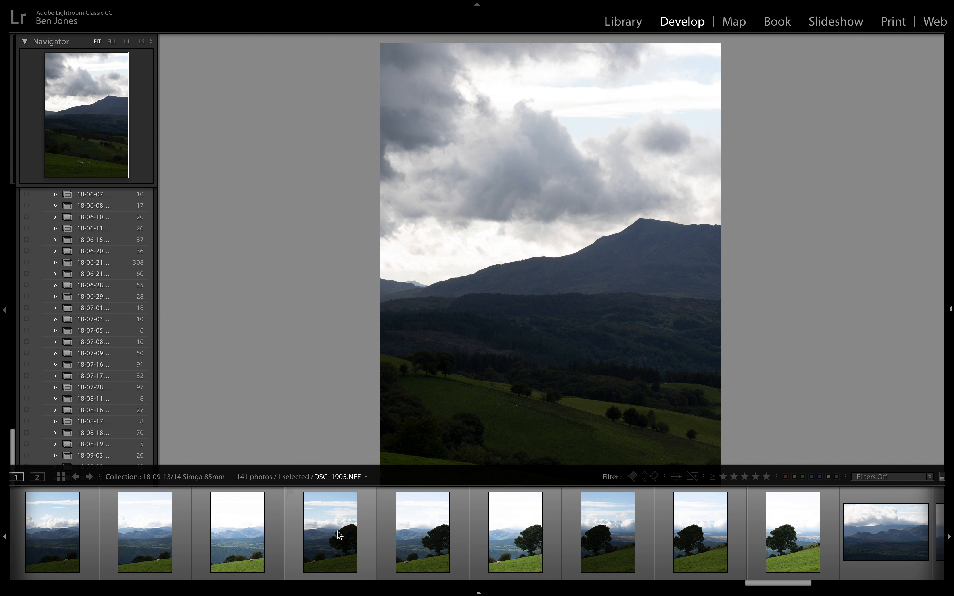
scroll(337, 530, down, 3)
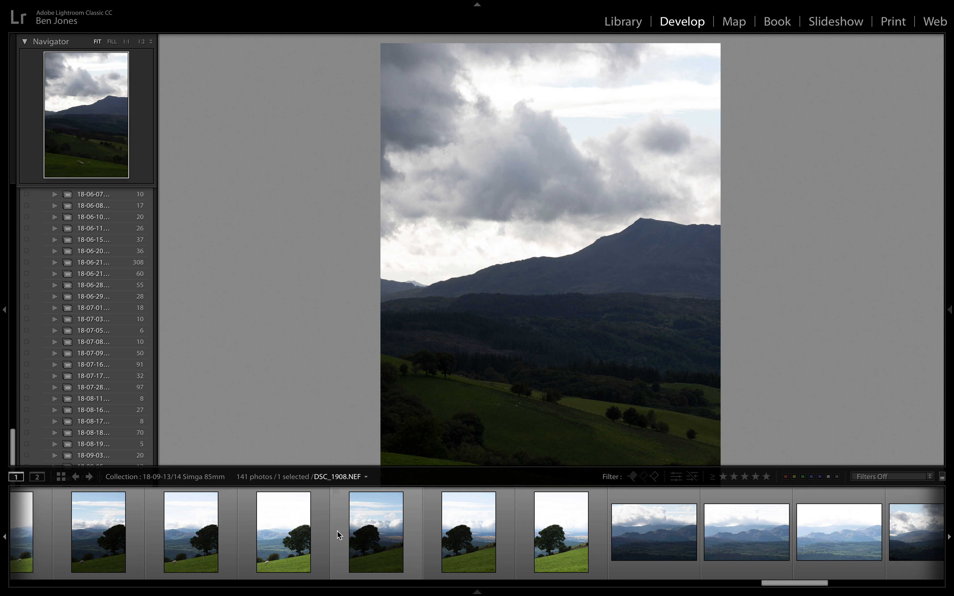
shift+click(559, 536)
scroll(558, 532, up, 5)
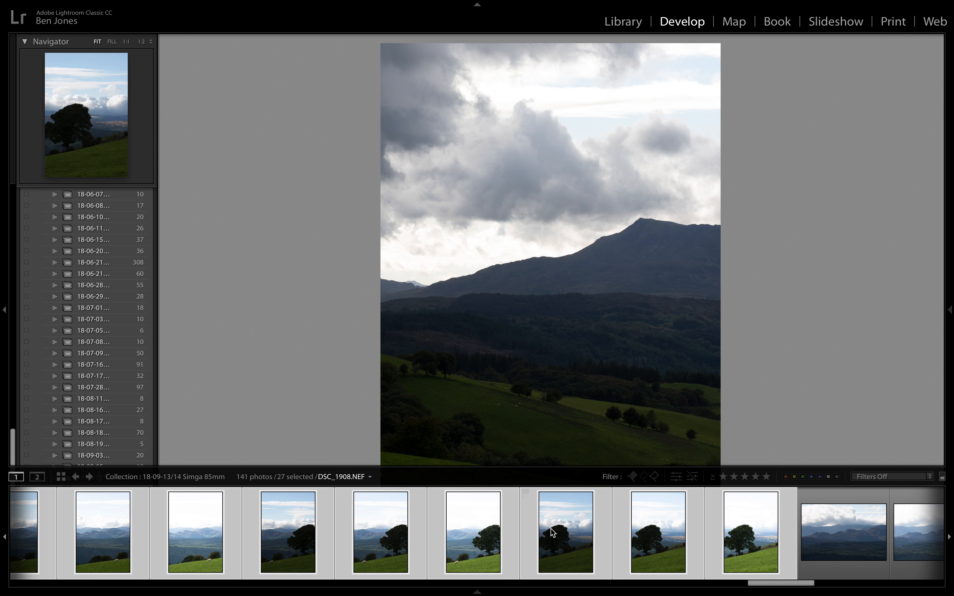
- Start an HDR Panorama merge of the selected bracketed photos
mouse_move(272, 1)
click(183, 7)
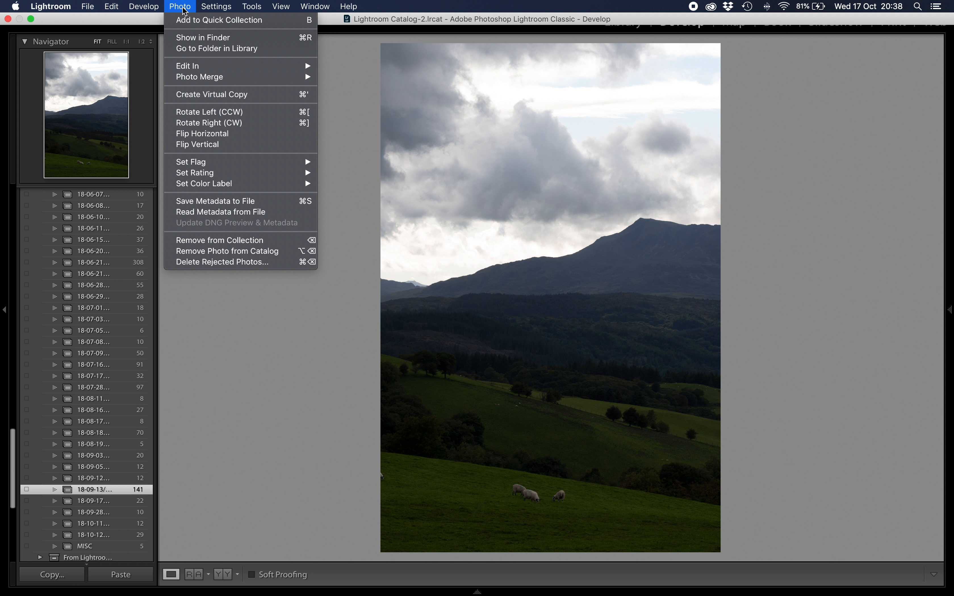
mouse_move(241, 70)
click(350, 102)
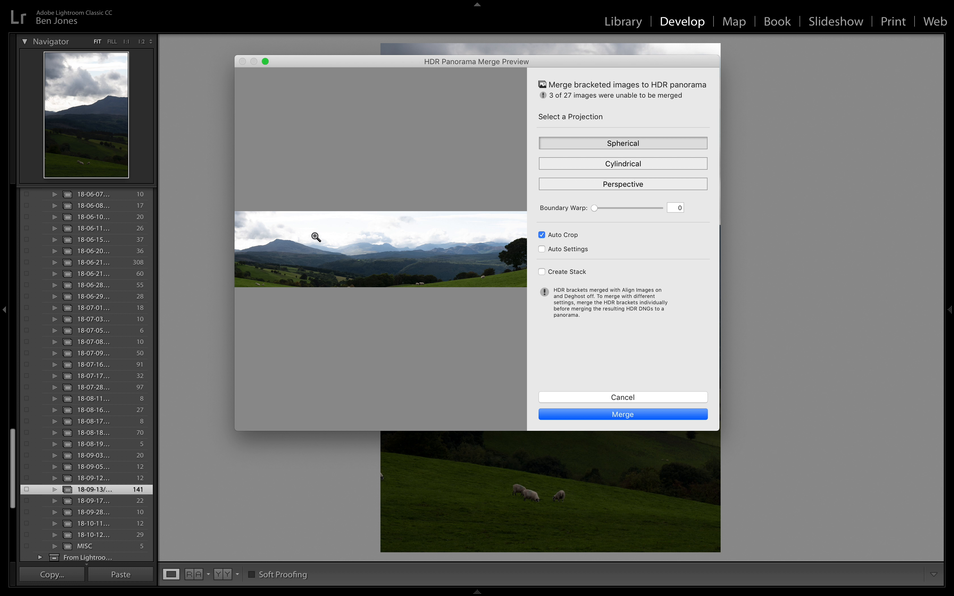
- Examine the merged panorama preview up close along its width and return to the full preview
click(273, 254)
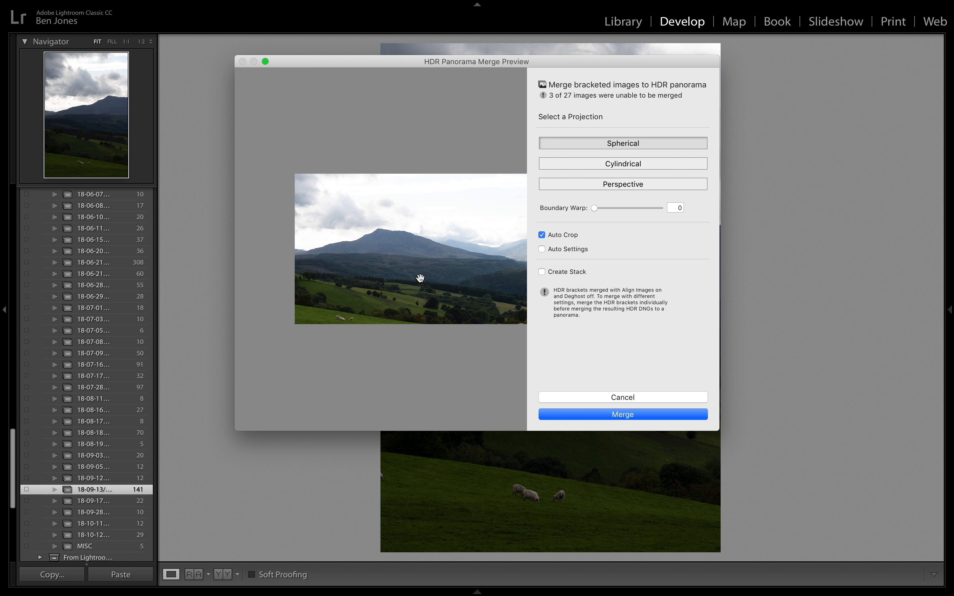
drag(451, 283, 260, 287)
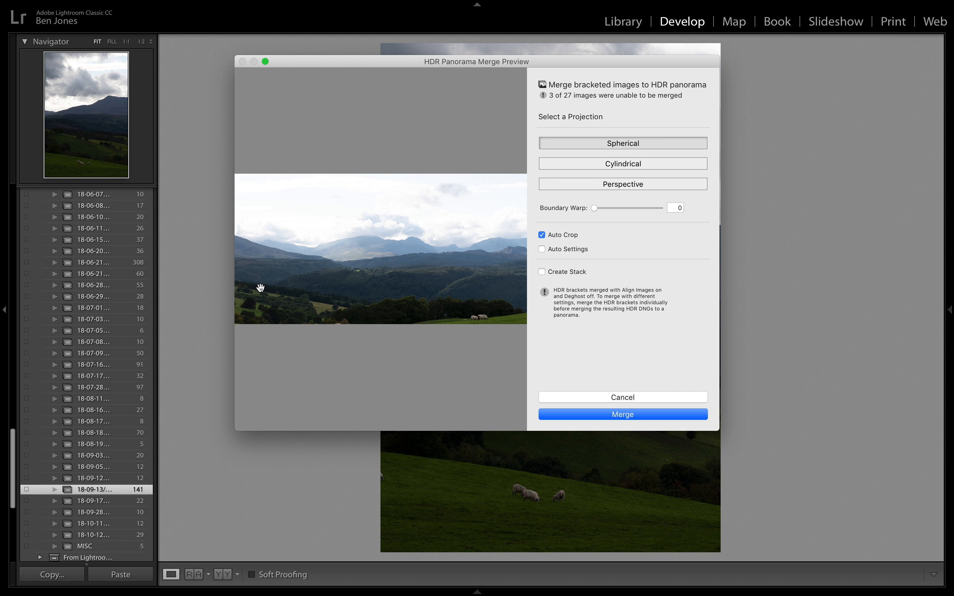
drag(441, 275, 292, 286)
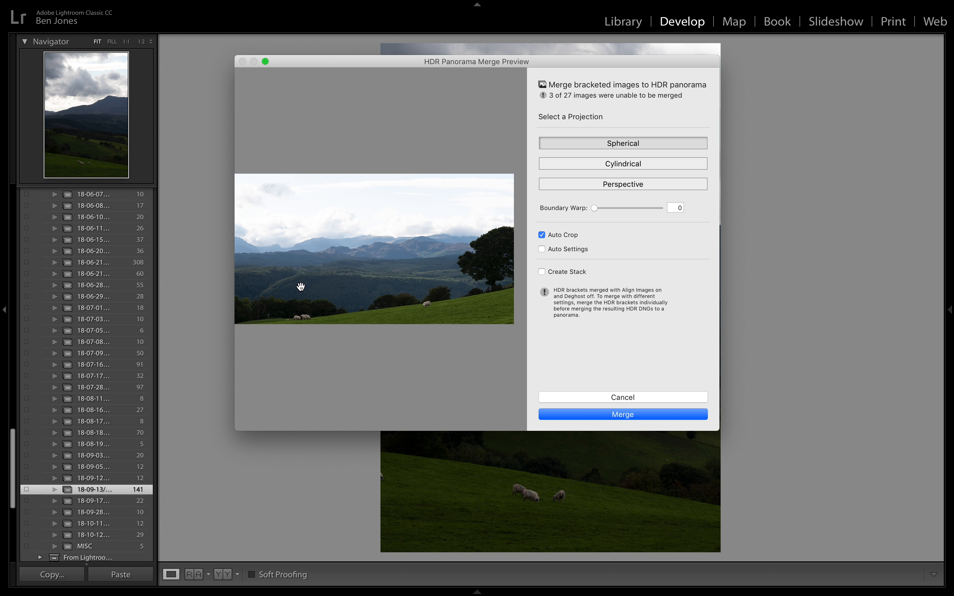
click(351, 265)
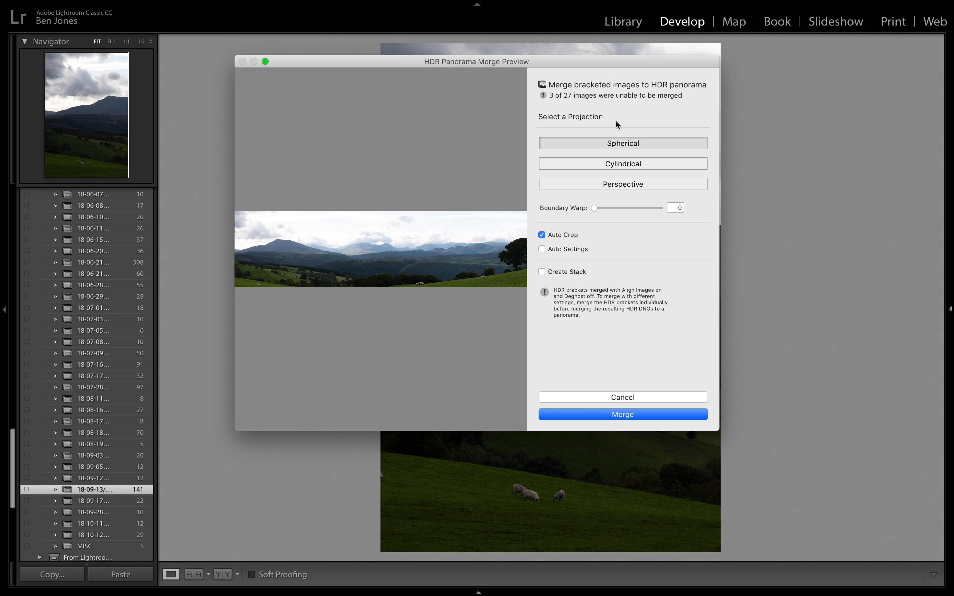
- Turn off Auto Crop for the HDR panorama
click(542, 235)
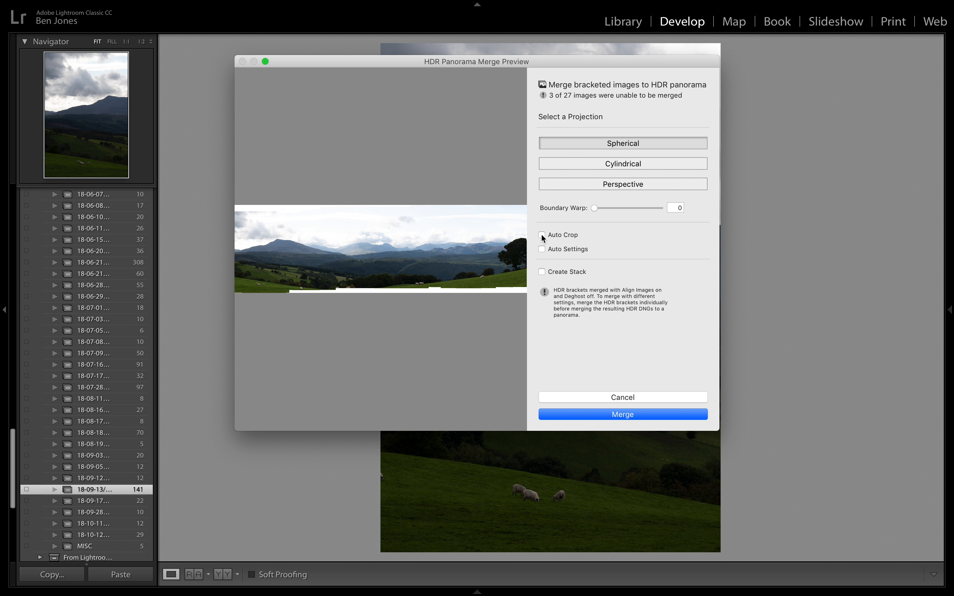
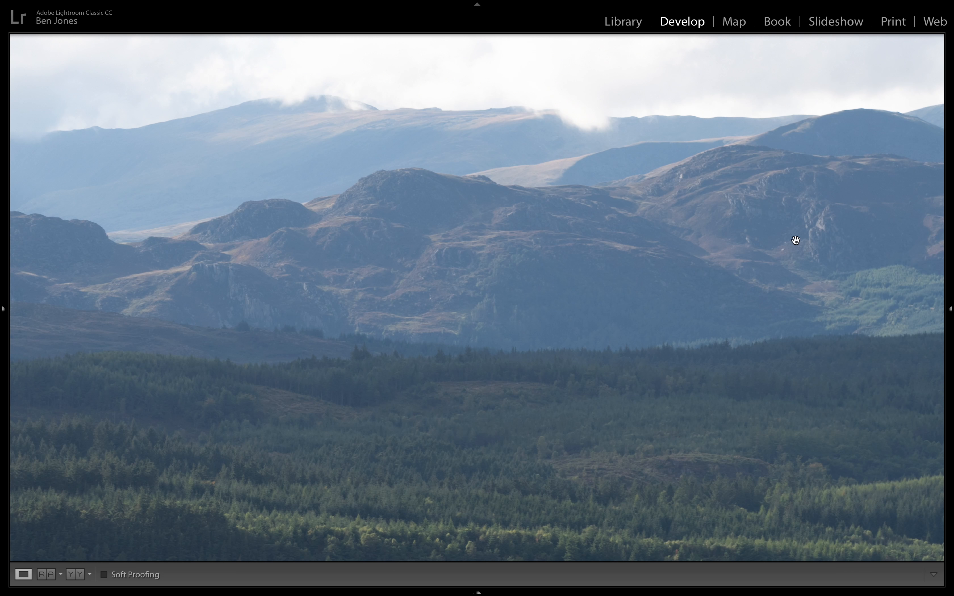
- Examine the merged panorama up close toward the tree and its far end, and return to the full view
drag(846, 272, 300, 310)
drag(587, 275, 270, 124)
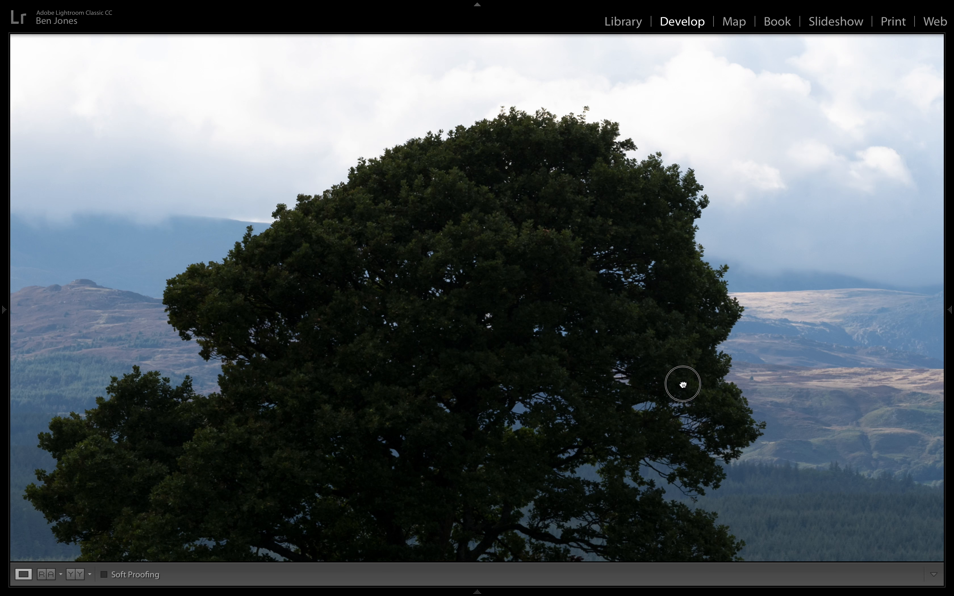
drag(681, 383, 266, 302)
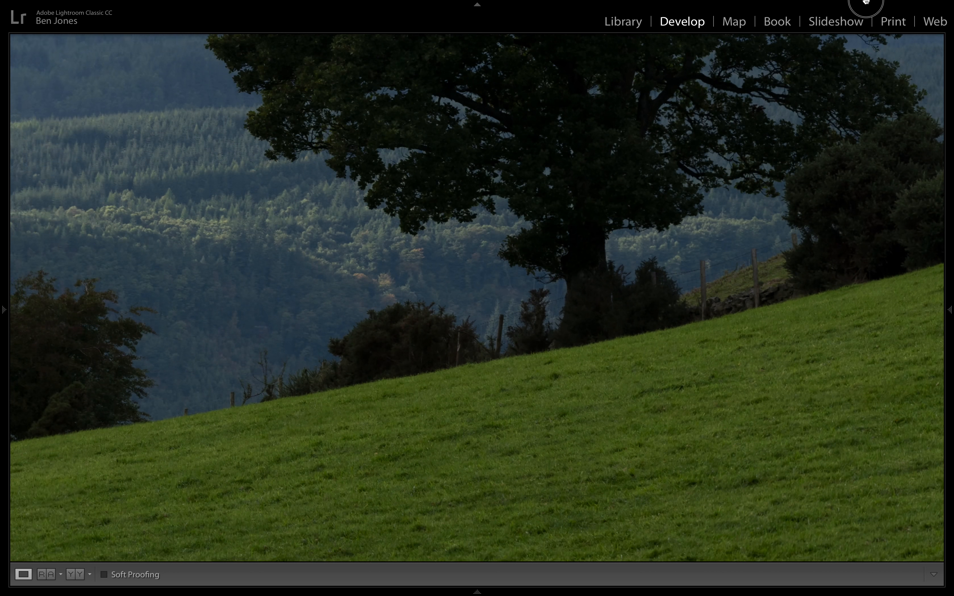
drag(866, 6, 738, 317)
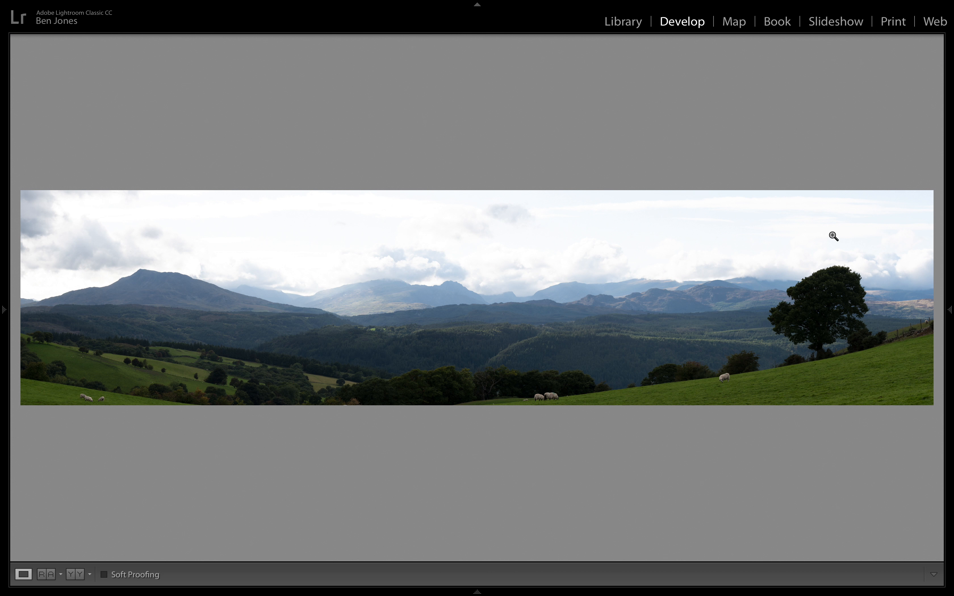
- Turn on the clipping warnings and darken the panorama's sky with a graduated filter running down to the mountains
click(950, 310)
key(j)
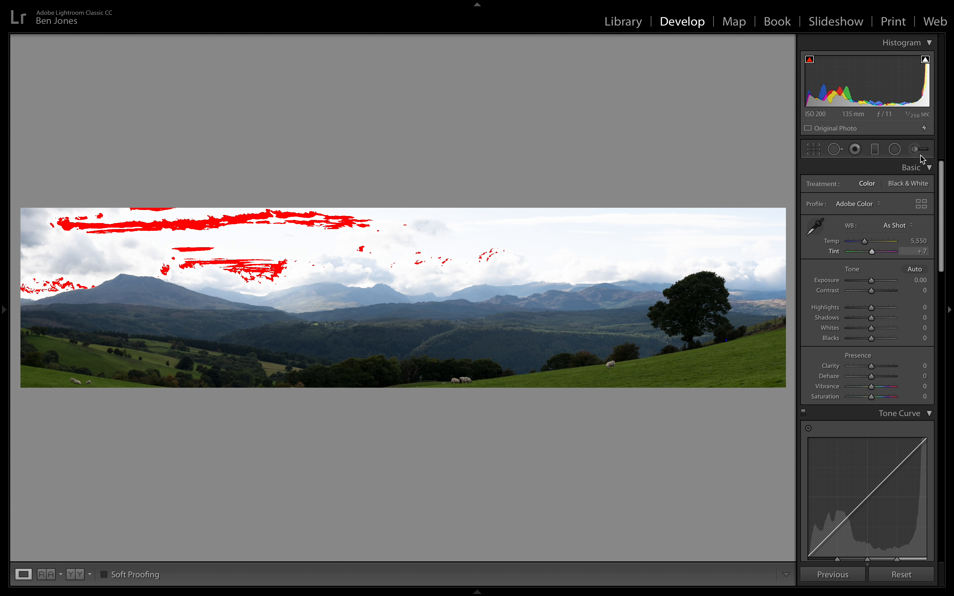
click(879, 152)
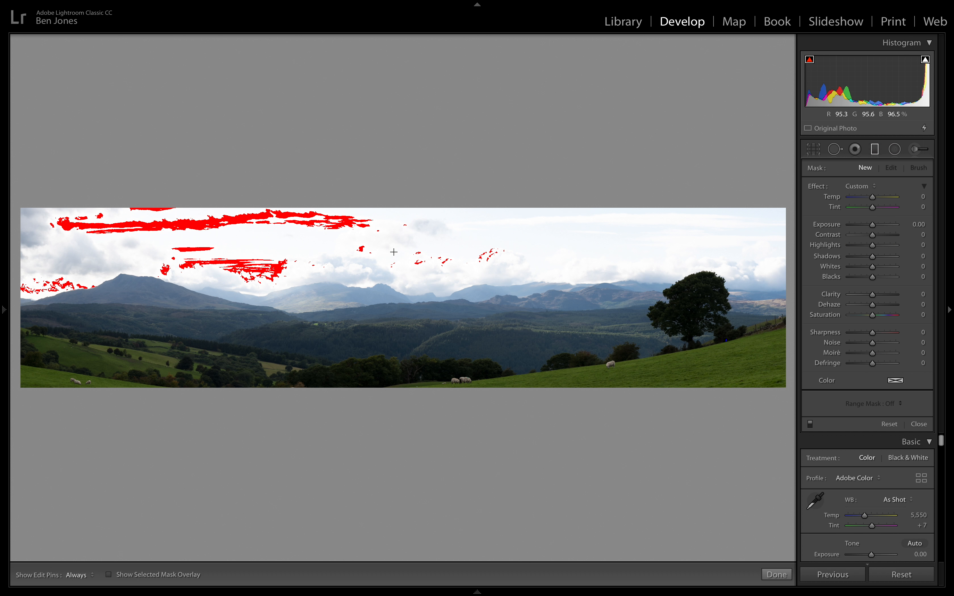
drag(366, 249, 366, 321)
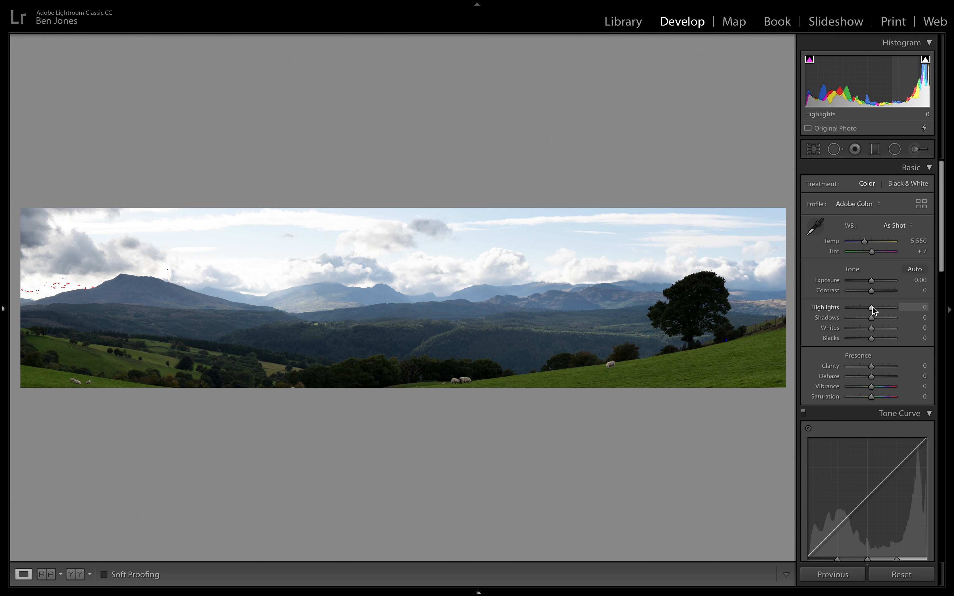
- Set the panorama's Highlights to −53, Shadows +41, Whites +19, Blacks −20, Clarity +20, Dehaze +8, Vibrance −14 and Saturation −4
drag(871, 307, 866, 340)
drag(871, 317, 880, 317)
drag(871, 366, 875, 366)
drag(871, 376, 869, 391)
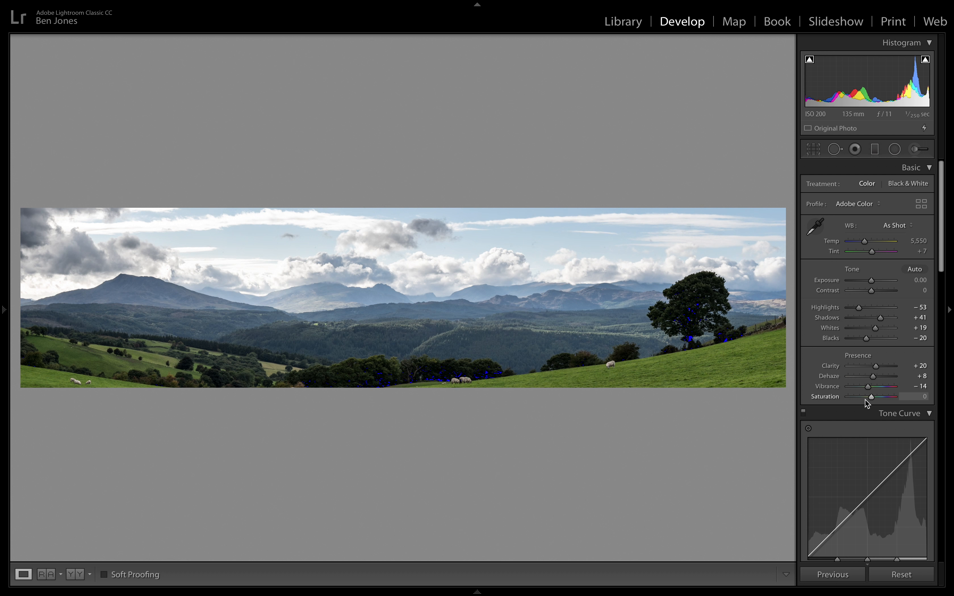
click(870, 398)
drag(870, 397, 871, 399)
- Remove chromatic aberration and enable lens profile corrections for the panorama
scroll(869, 399, down, 10)
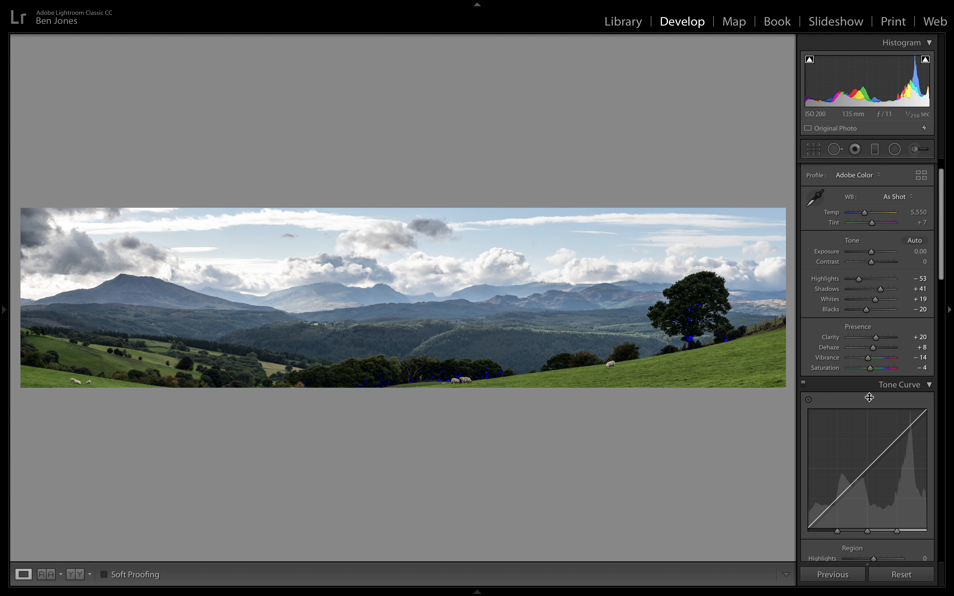
scroll(843, 354, down, 15)
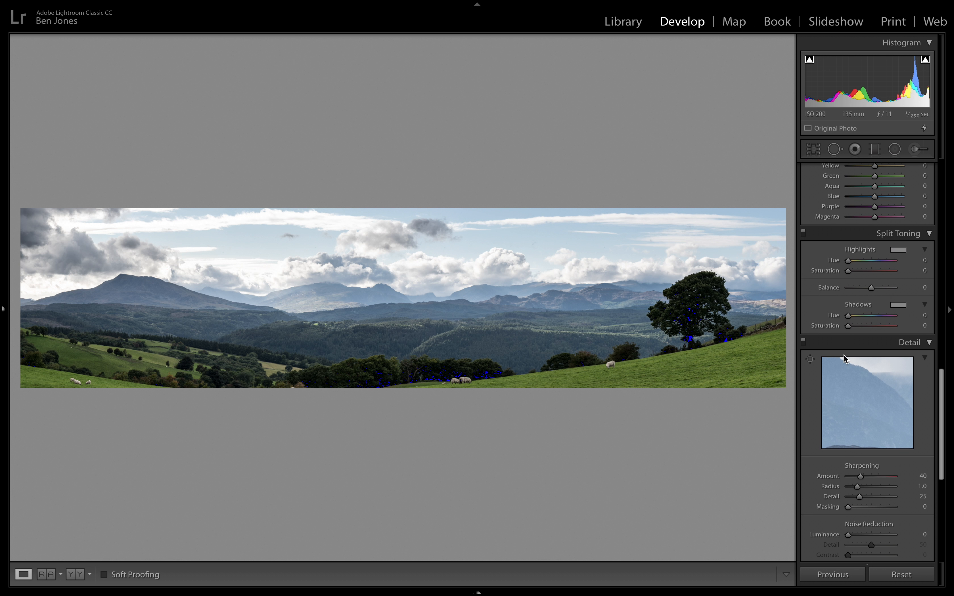
scroll(845, 357, down, 5)
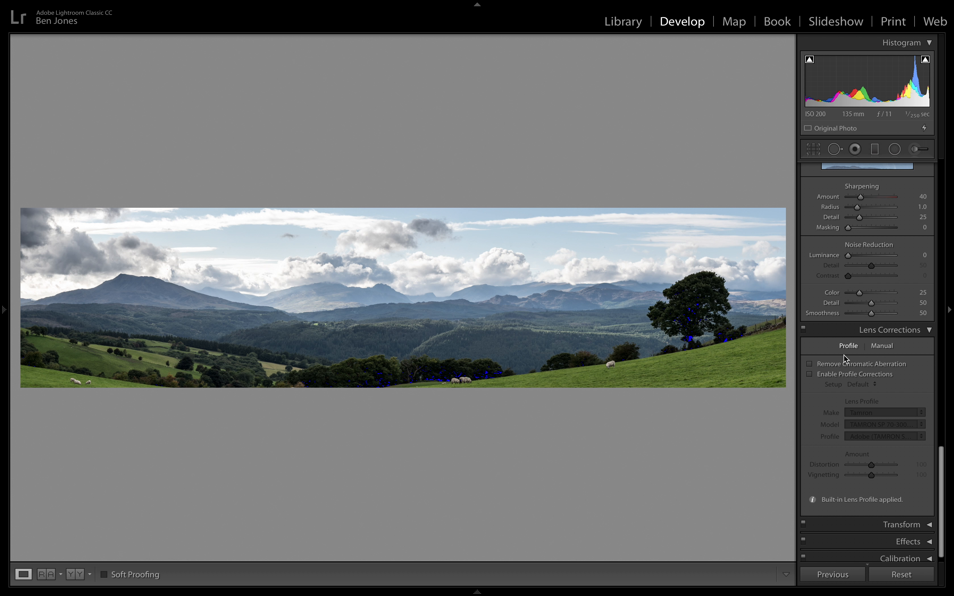
click(835, 364)
click(835, 374)
click(300, 314)
click(524, 311)
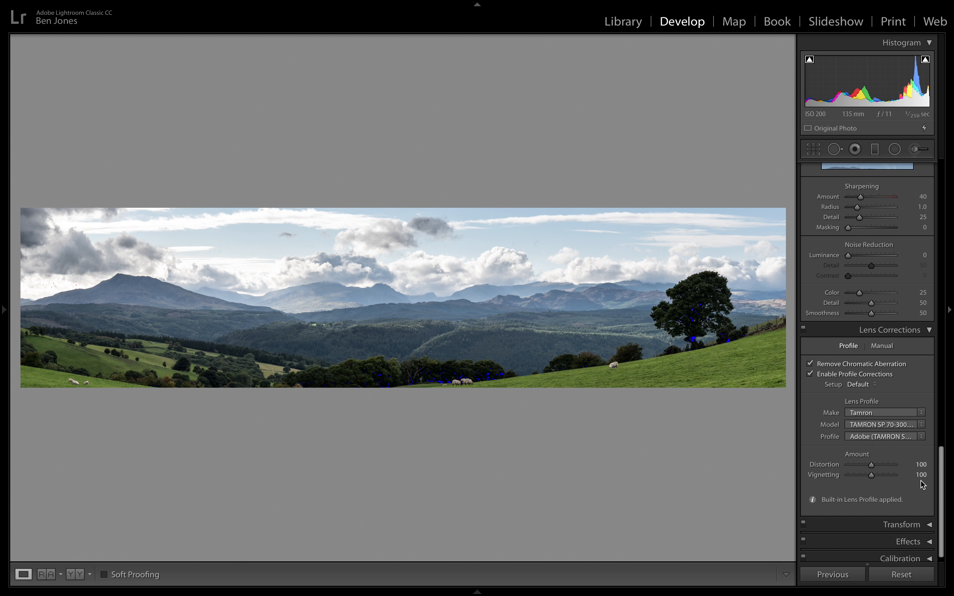
- Compare the panorama with and without the lens profile corrections, leaving them enabled
click(881, 375)
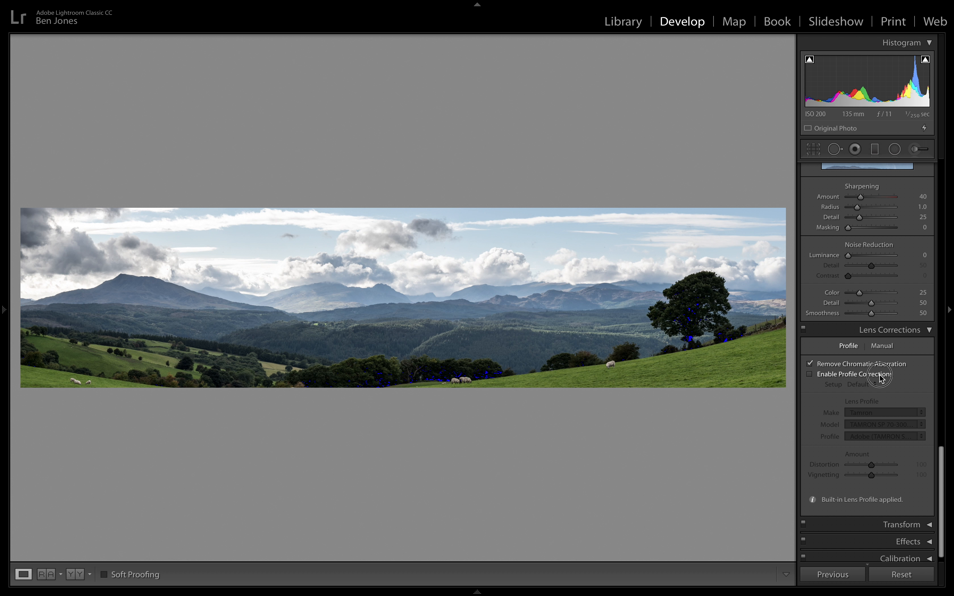
click(881, 376)
click(881, 376)
click(881, 376)
click(881, 376)
click(882, 376)
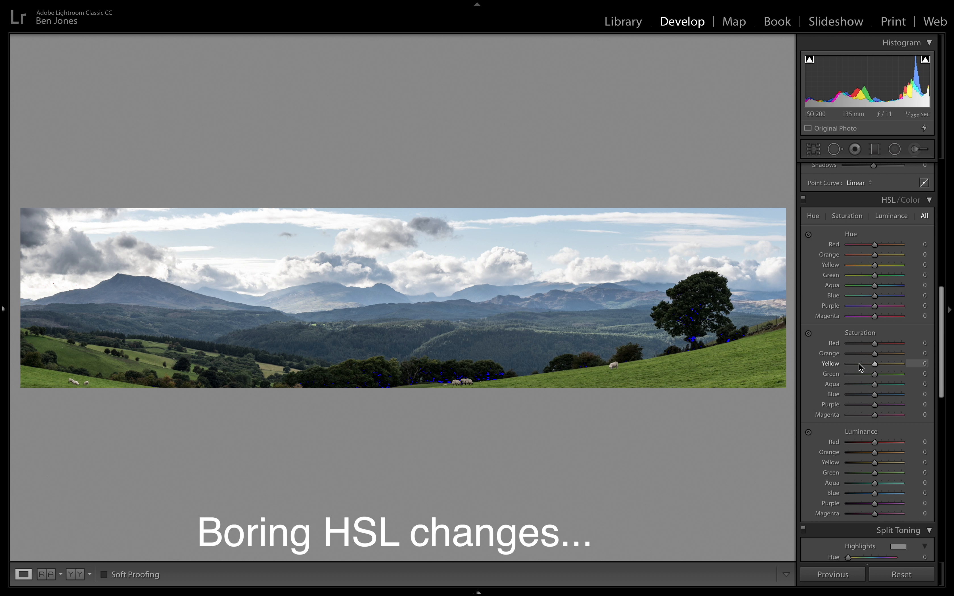
- Lower the green saturation to about −18 and shift the green hue in the panorama's HSL adjustments
click(870, 375)
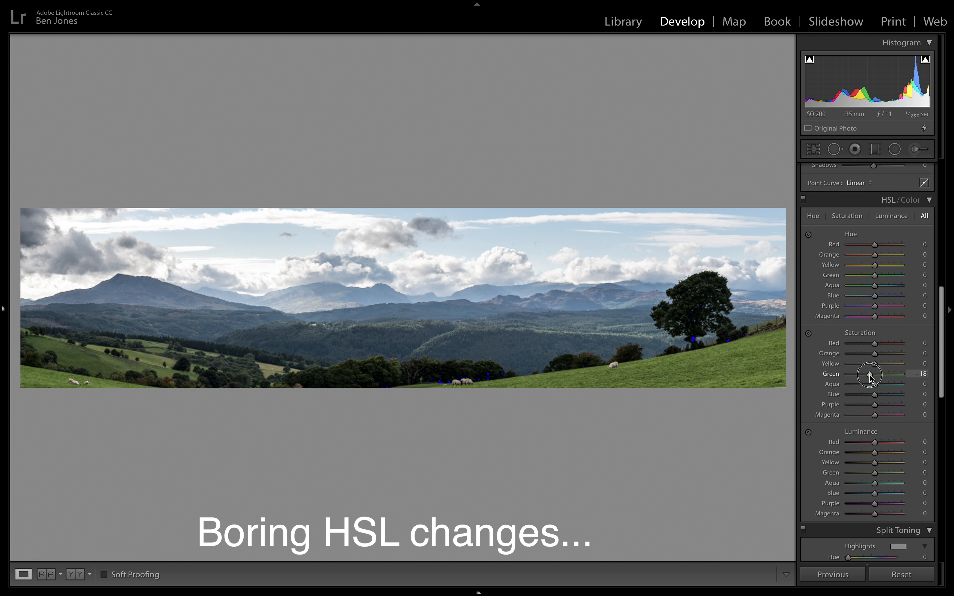
click(867, 275)
scroll(867, 260, up, 15)
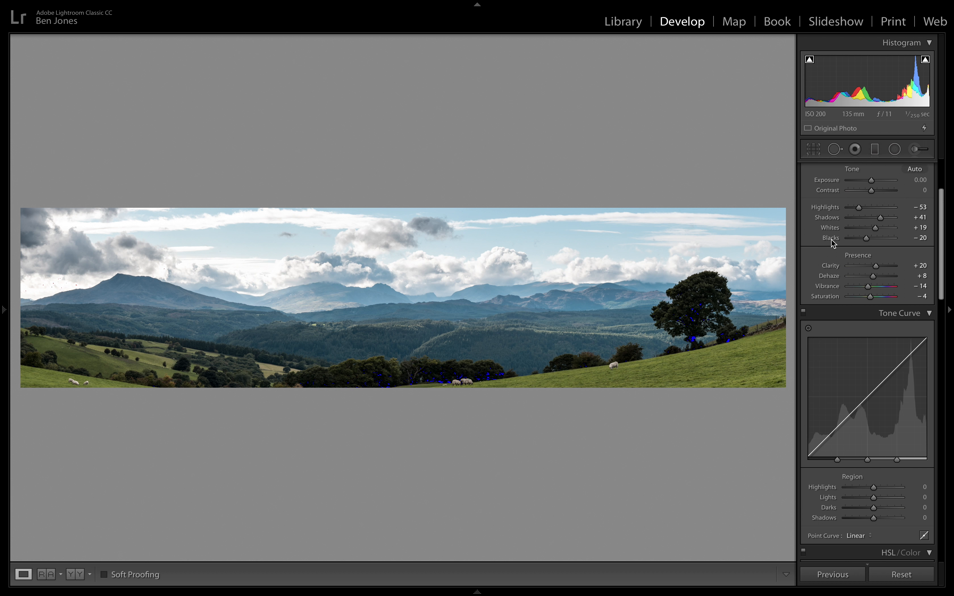
scroll(832, 244, down, 1)
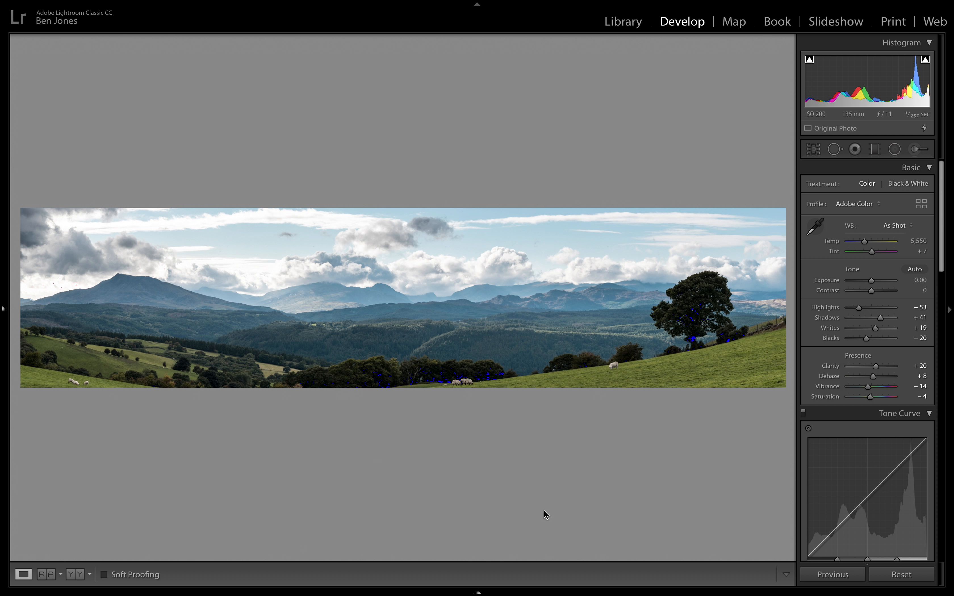
- View the edited panorama against a blacked-out interface and restore the normal display
key(l)
key(l)
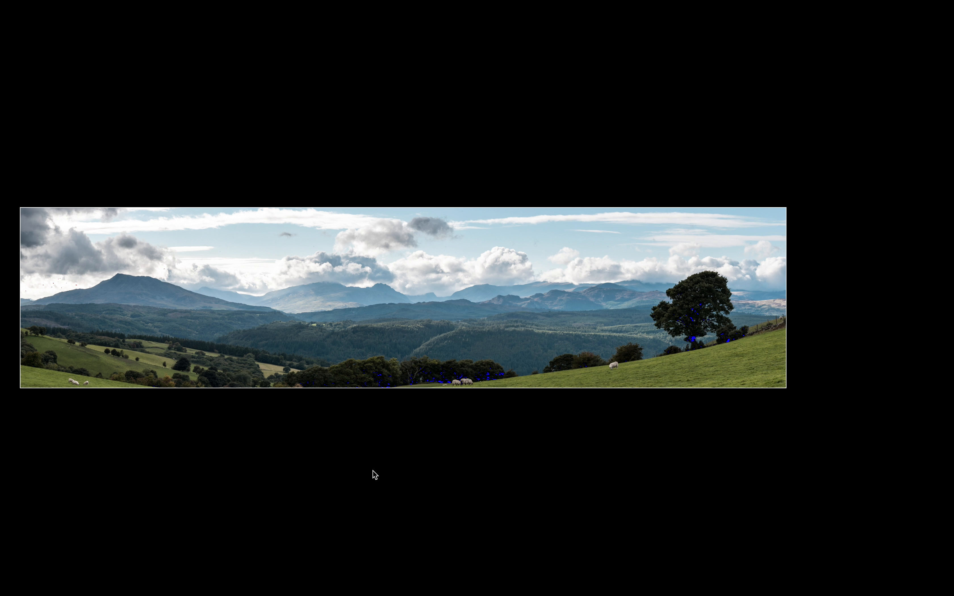
key(l)
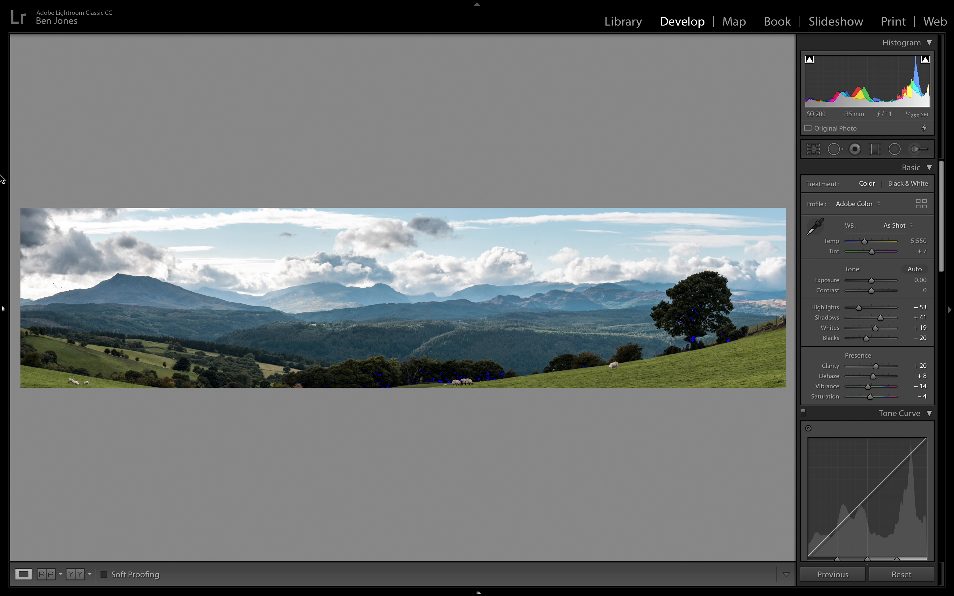
mouse_move(4, 313)
click(180, 7)
mouse_move(217, 76)
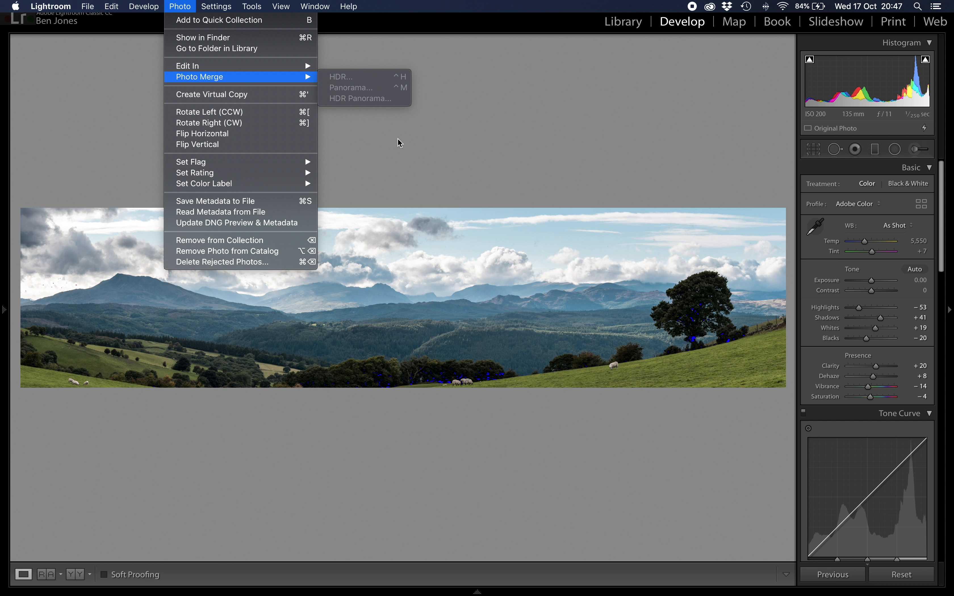
click(449, 149)
- Examine the distant mountains and clouds up close and return to the full panorama
click(283, 301)
drag(544, 294, 76, 464)
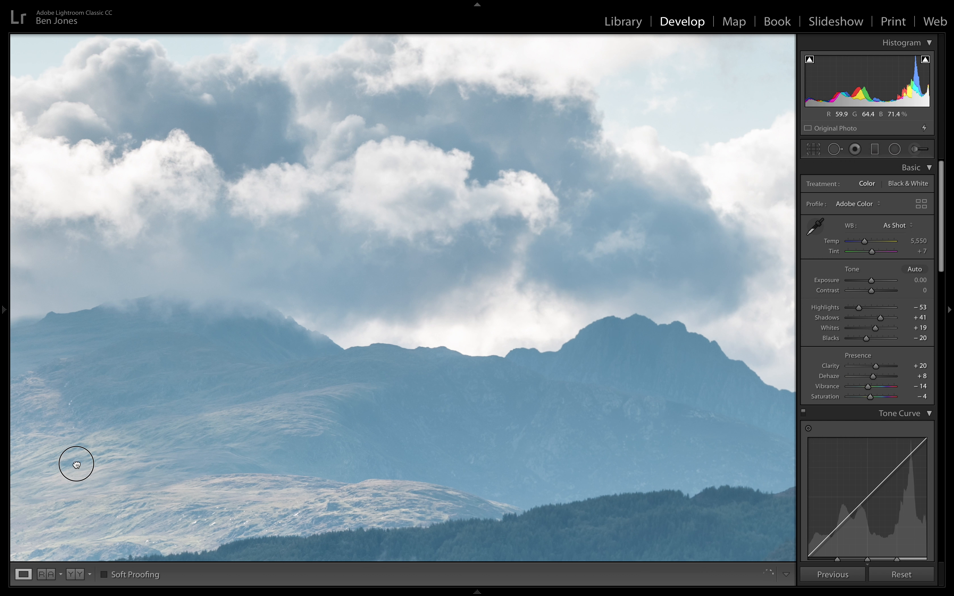
click(76, 464)
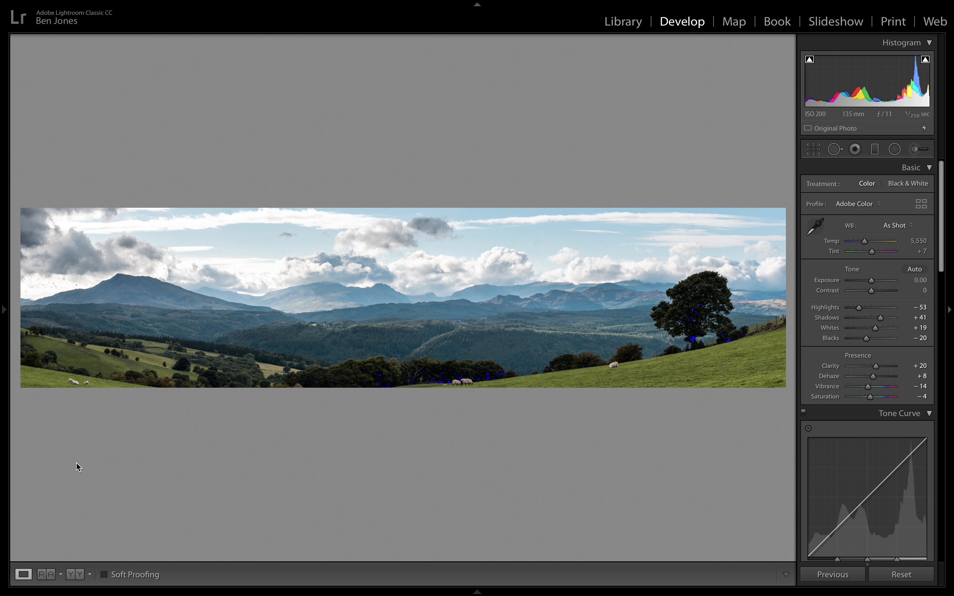